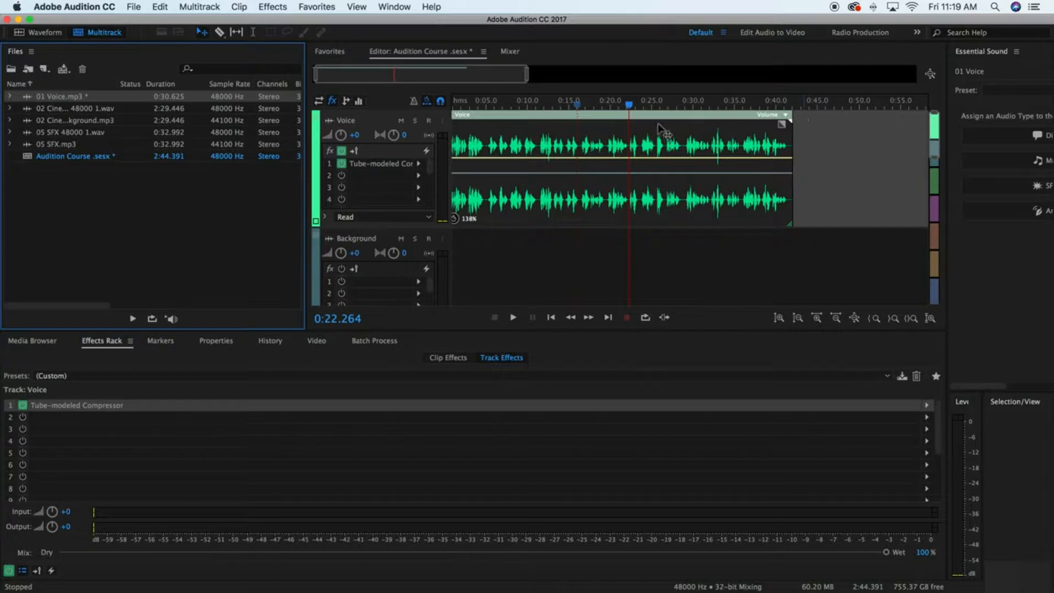
Play the stretched voice clip from the start of the session
click(551, 318)
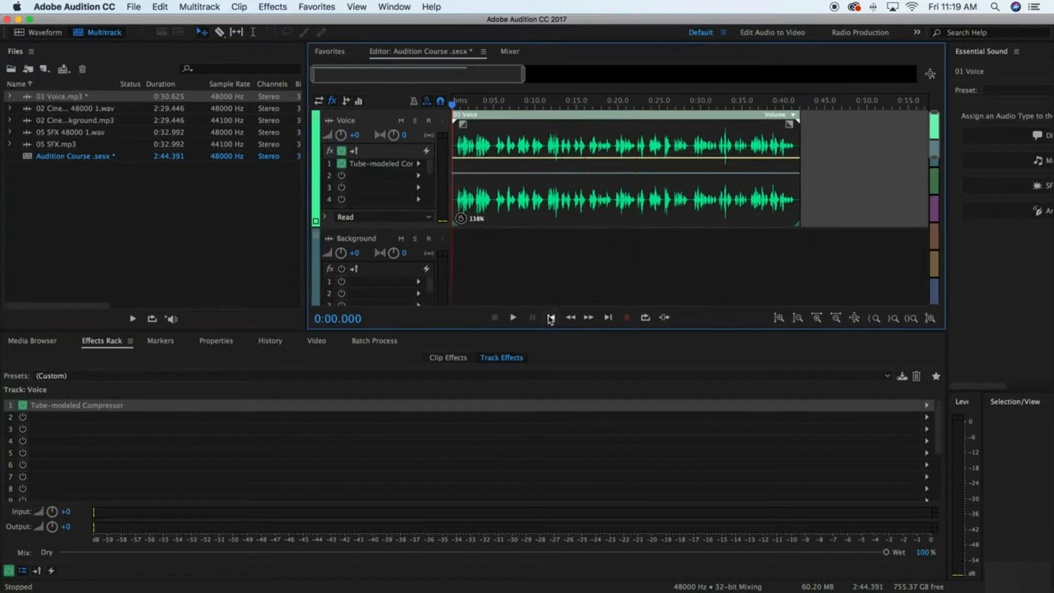
key(space)
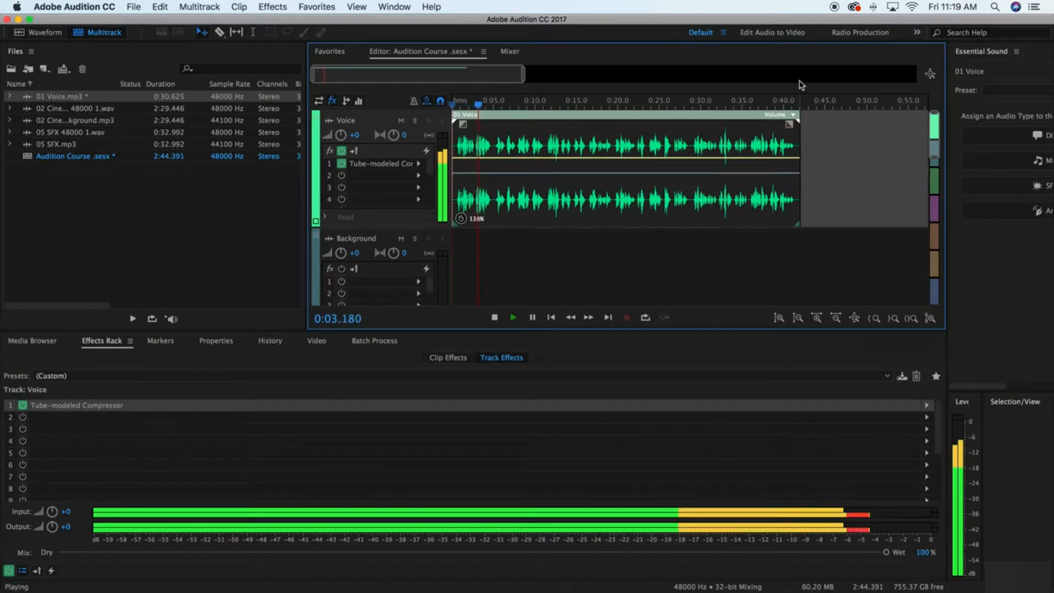
key(space)
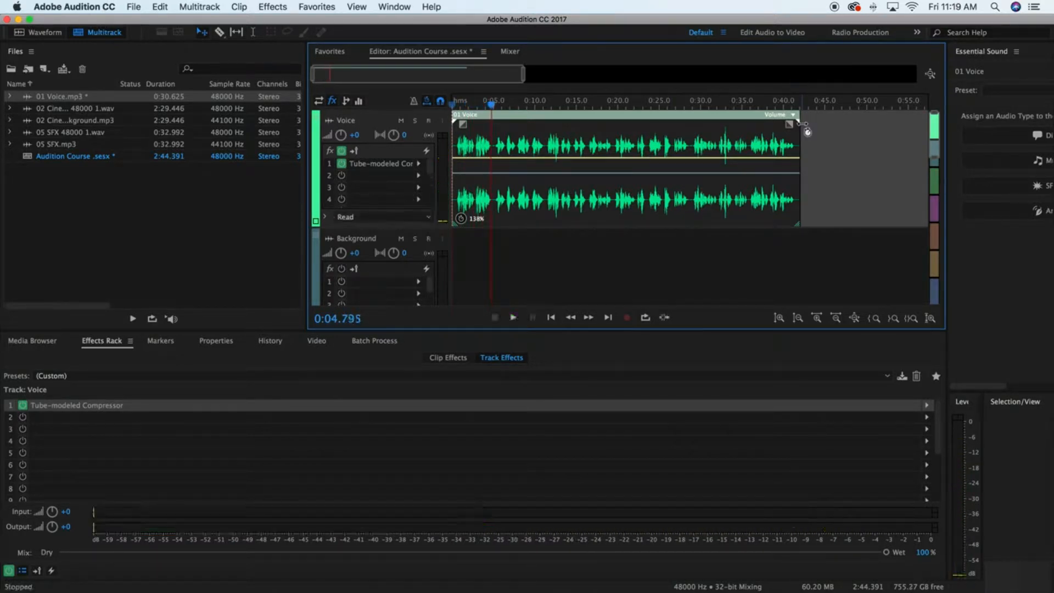
Shorten the voice clip's time stretch to 112% and further to 98%, and play it from the start
drag(806, 129, 734, 133)
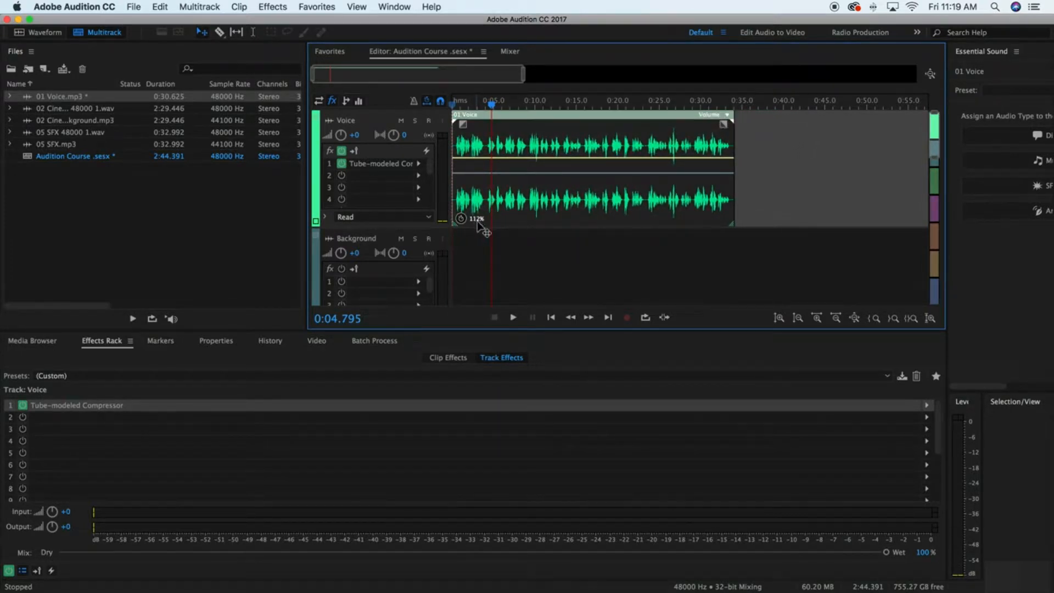
drag(735, 129, 706, 130)
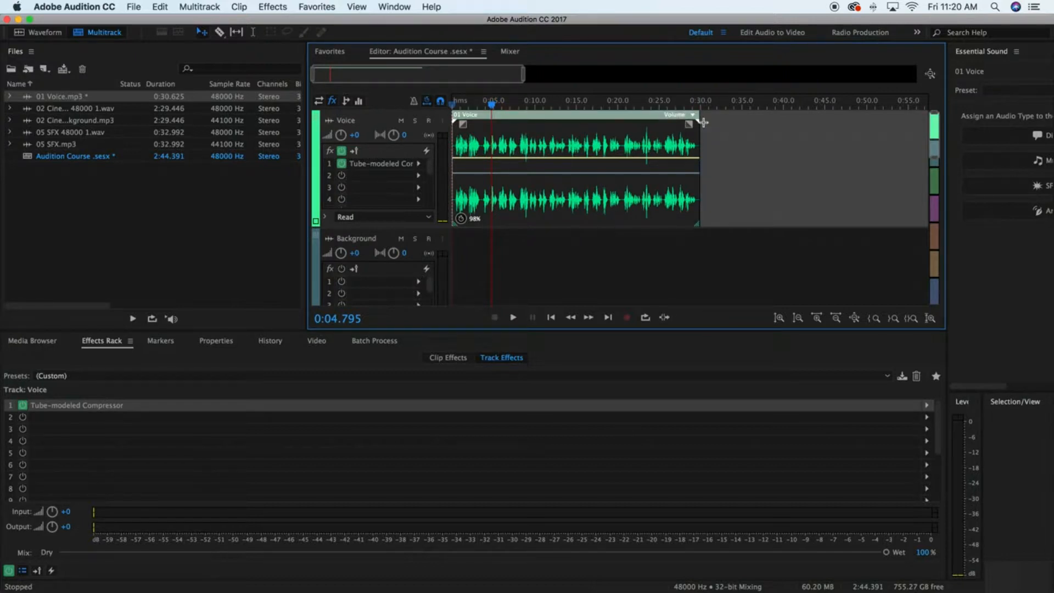
click(550, 318)
key(space)
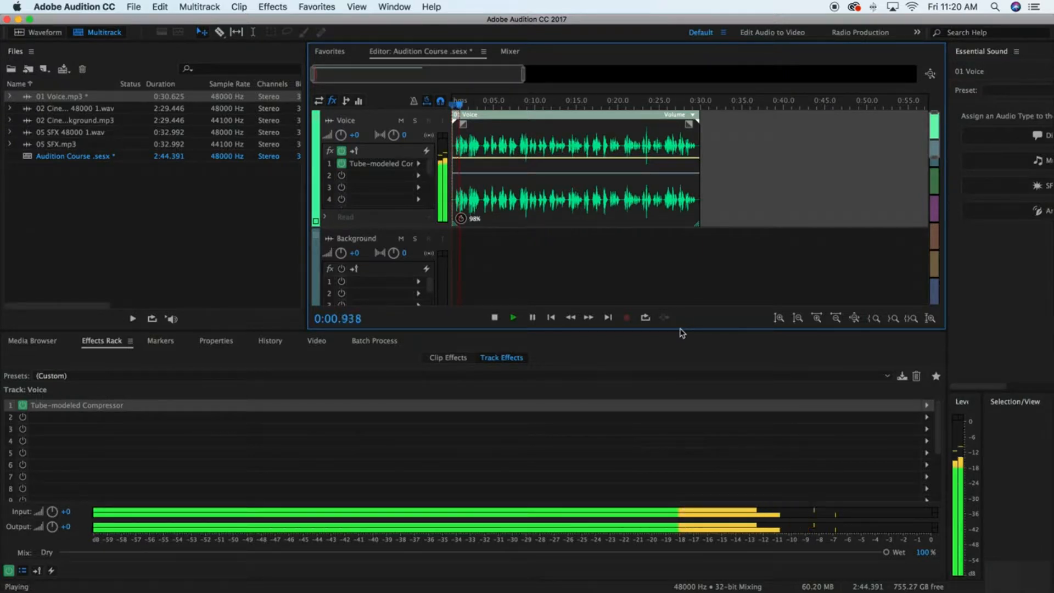
scroll(699, 125, right, 1)
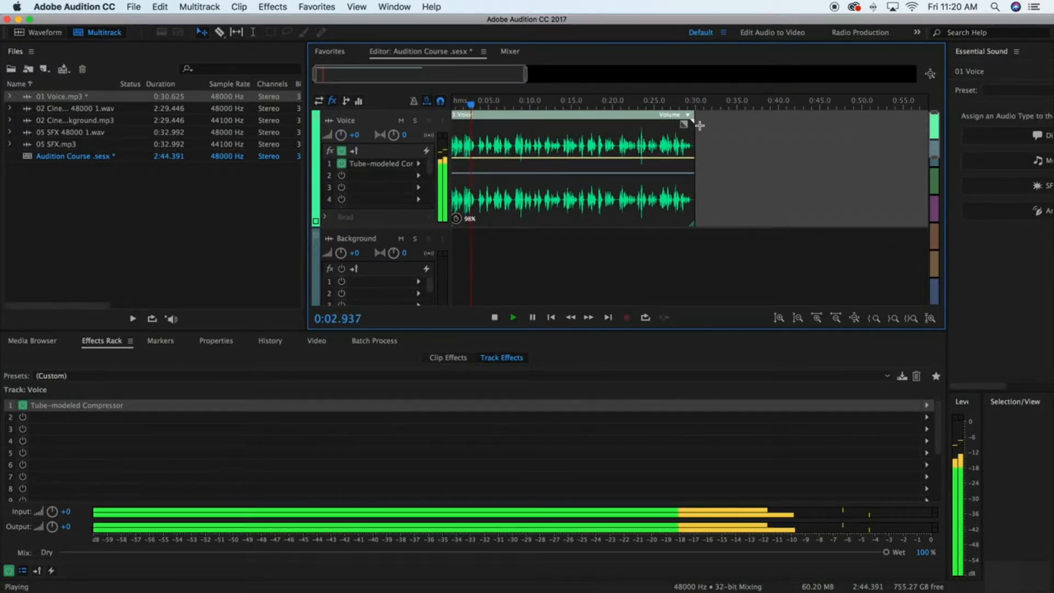
key(space)
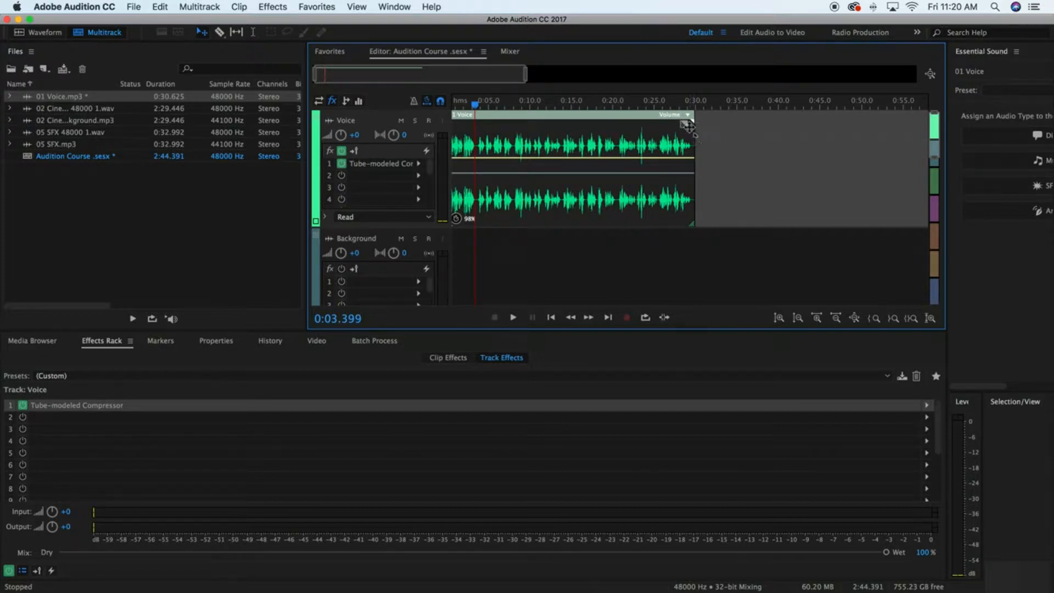
Replace the clip on the Voice track with 05 SFX.mp3, placed at the beginning and converted to the session's sample rate
key(Delete)
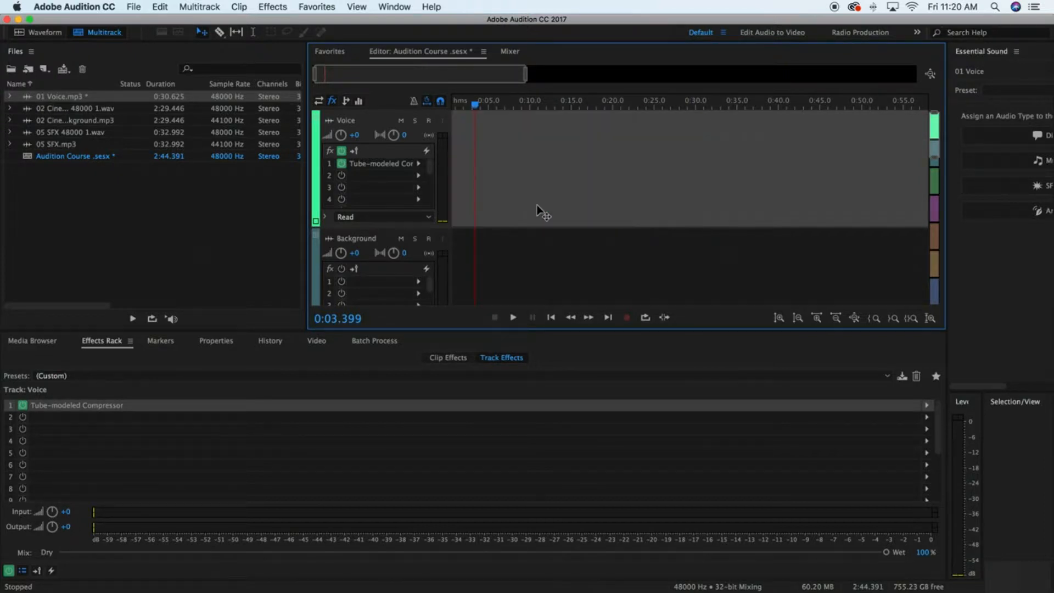
drag(62, 146, 429, 172)
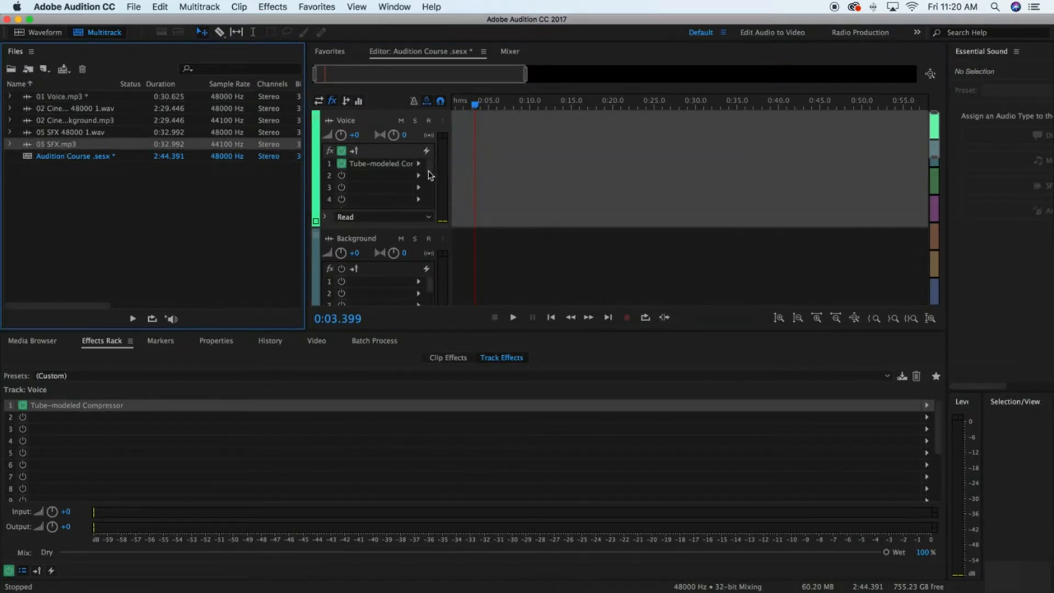
drag(79, 144, 447, 170)
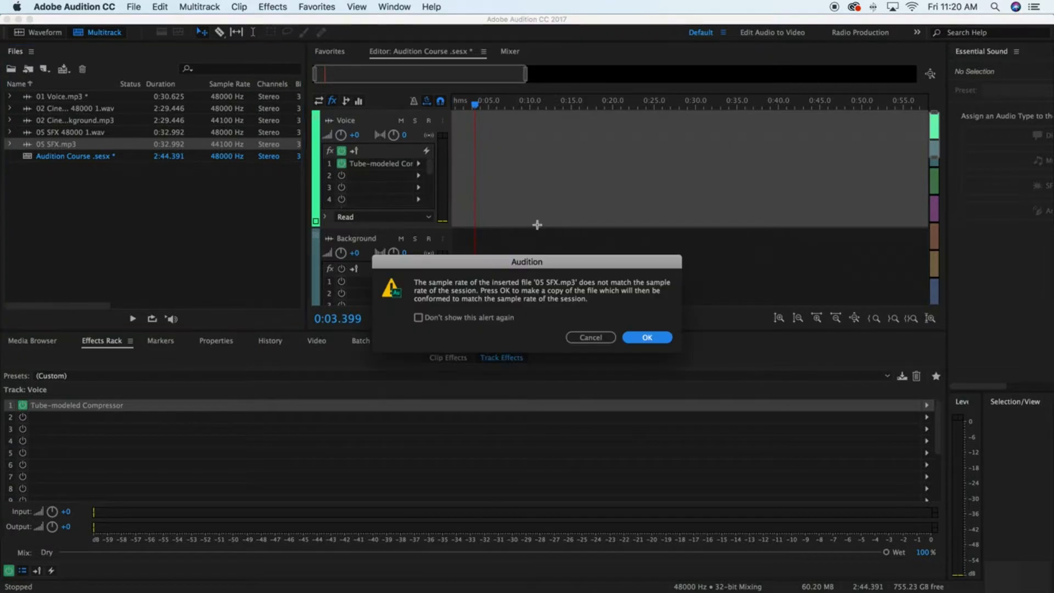
click(638, 340)
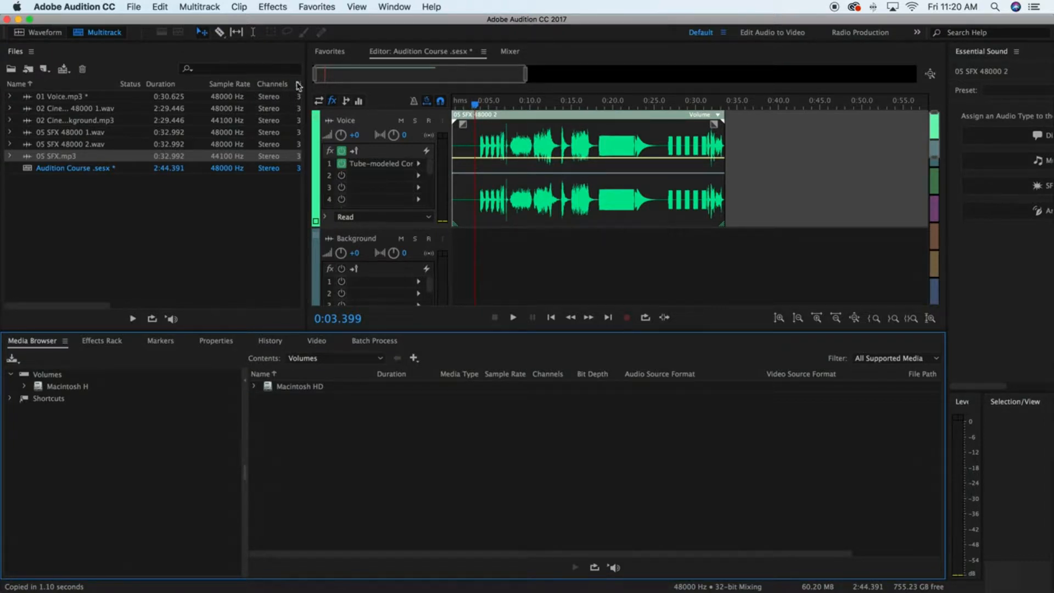
Split the SFX clip on the Voice track with the Razor at about 15 and 18 seconds
click(219, 32)
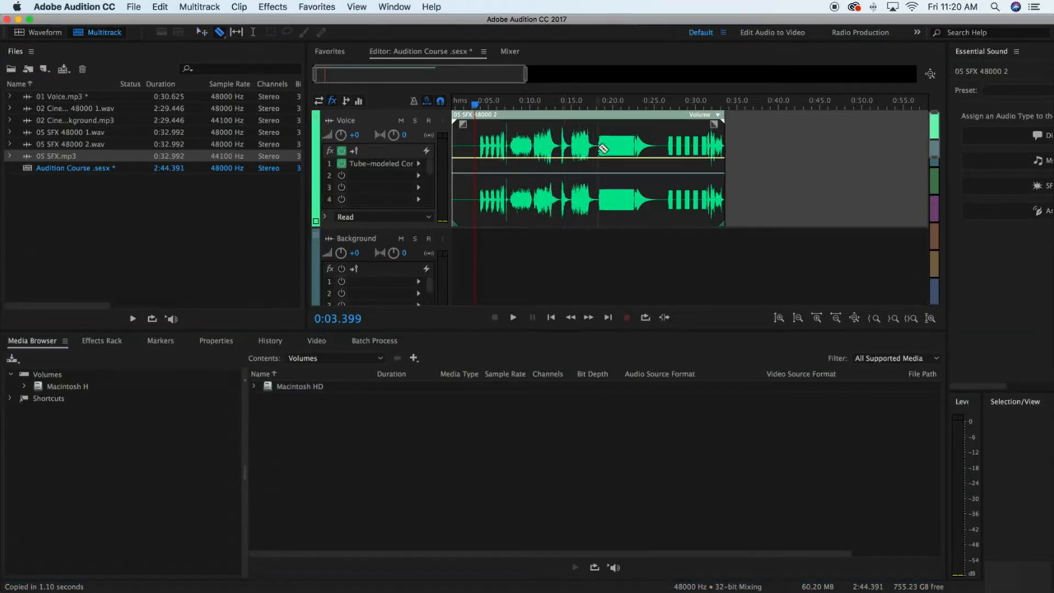
click(572, 156)
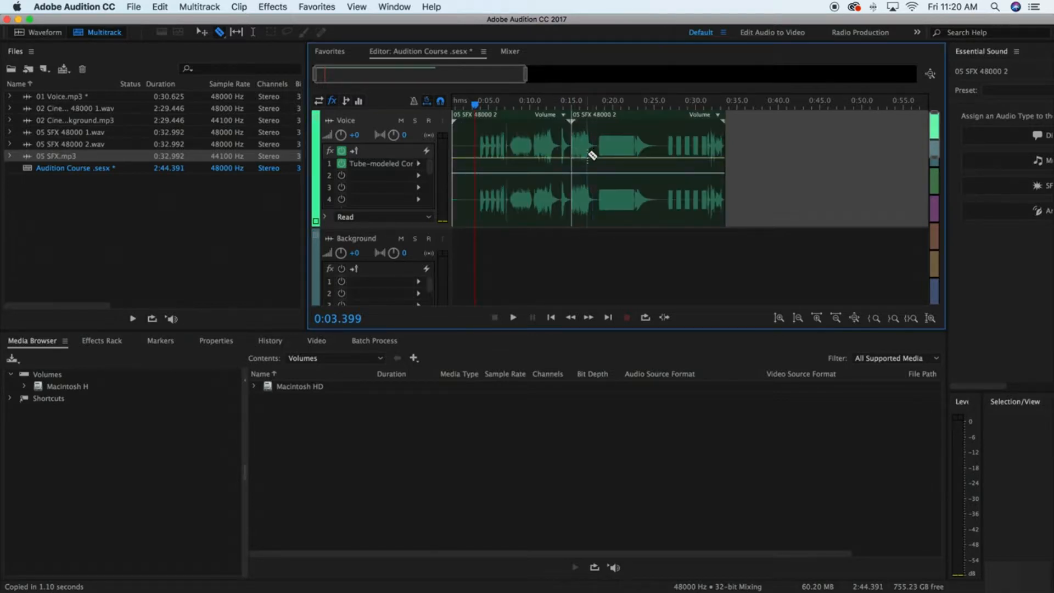
click(593, 154)
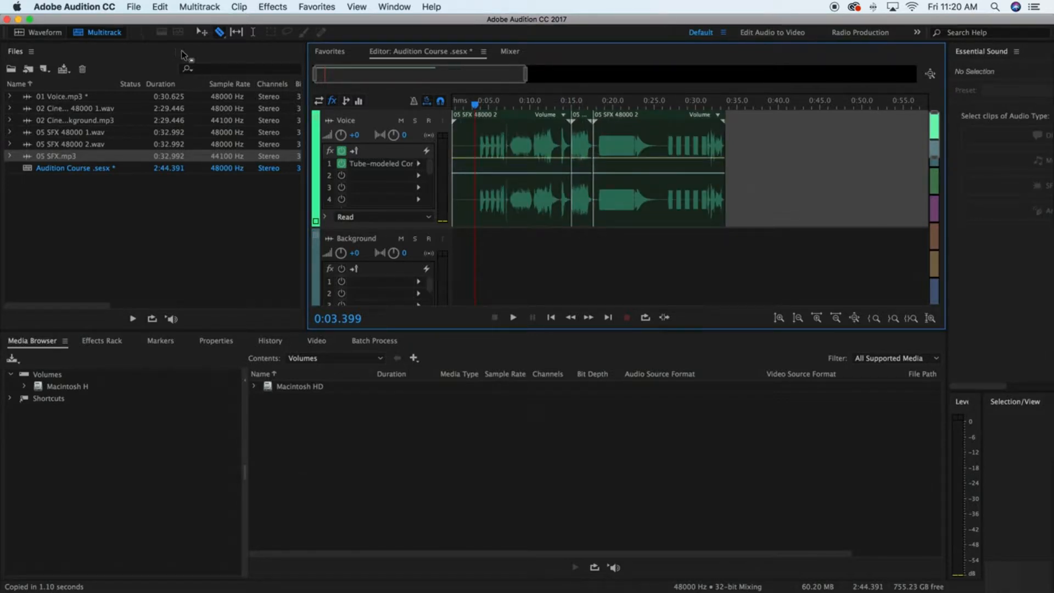
click(202, 32)
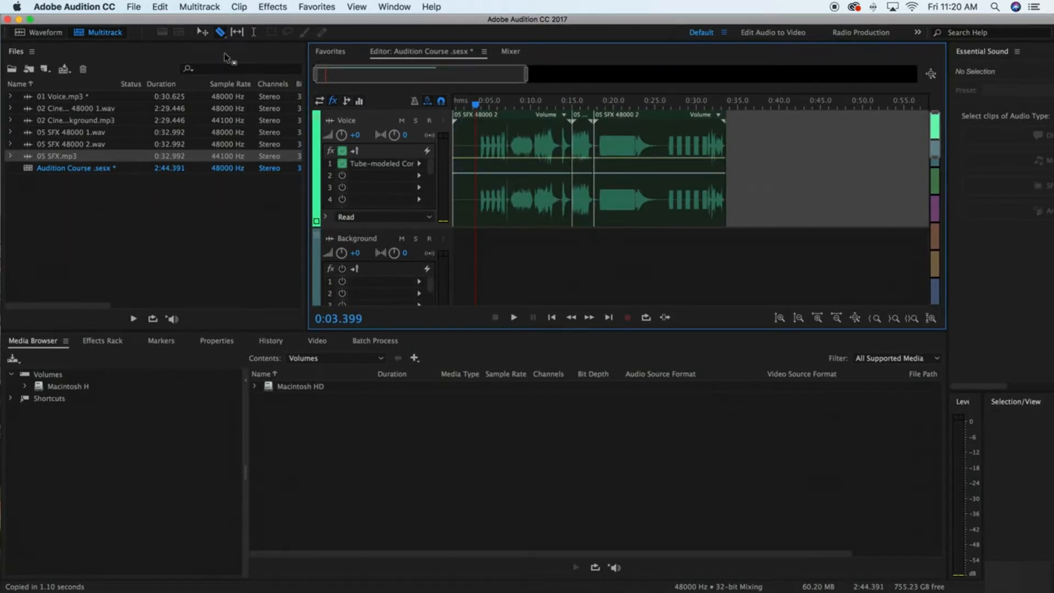
Delete the first and last pieces of the split SFX clip and move the middle piece to the start of the track
click(681, 163)
key(Delete)
click(511, 134)
key(Delete)
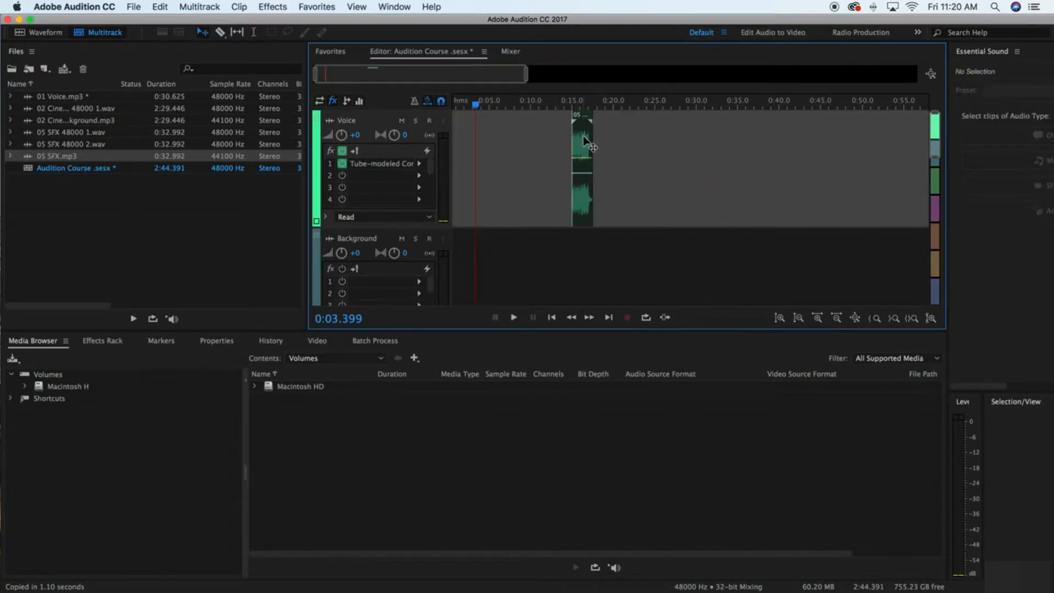
drag(582, 142, 464, 143)
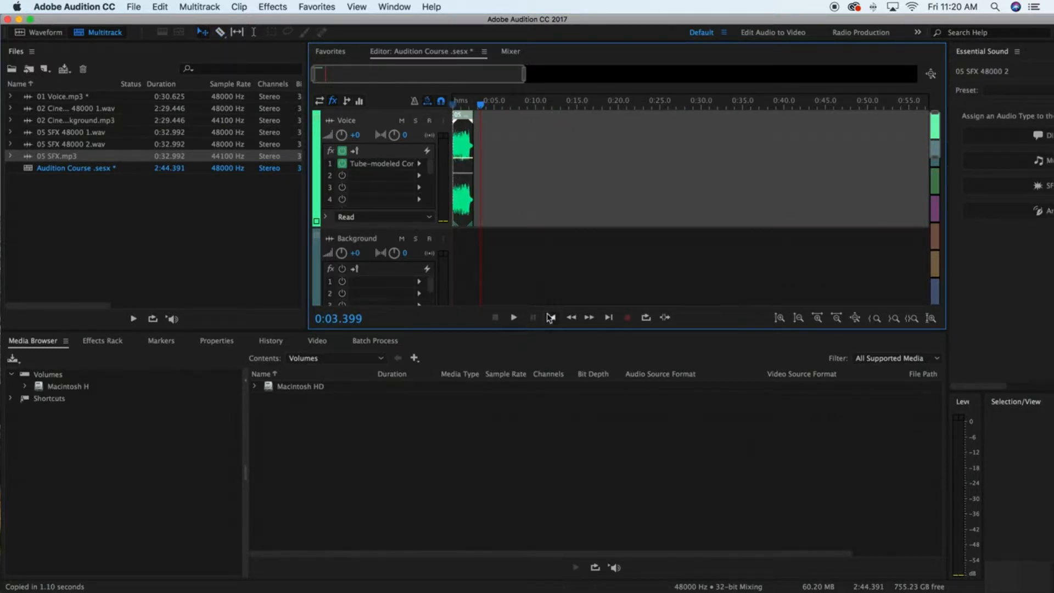
Play the short SFX clip from the start of the session
click(552, 317)
key(space)
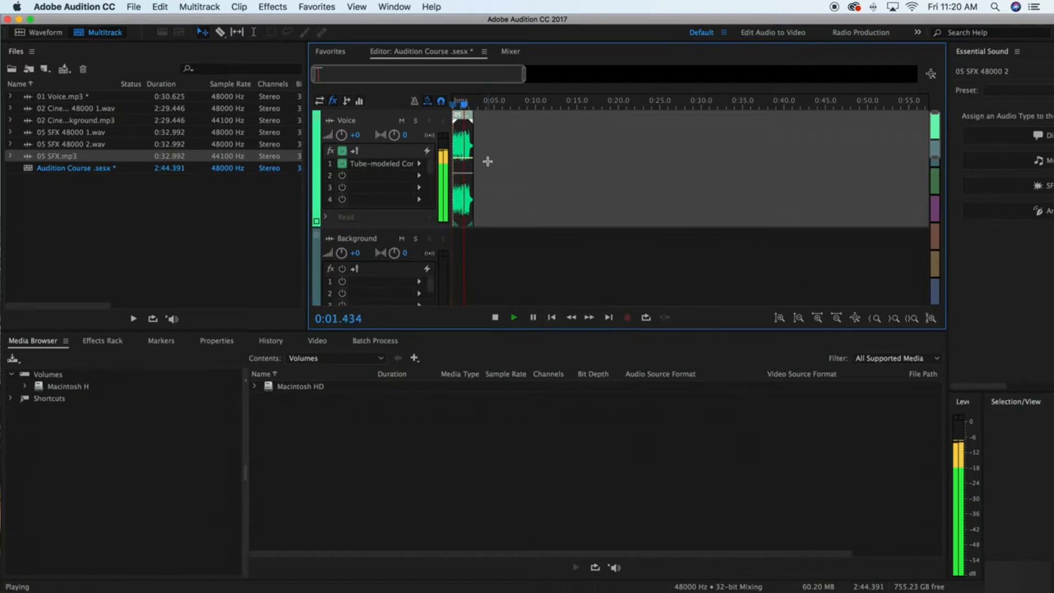
key(space)
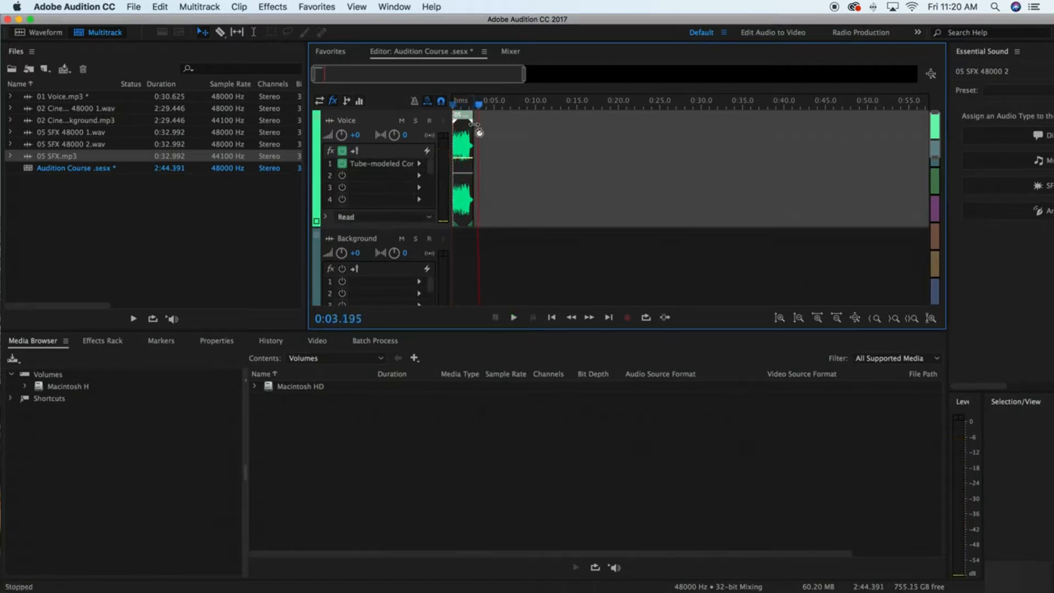
Time-stretch the short SFX clip to 504% and play it from the start
drag(472, 126, 563, 127)
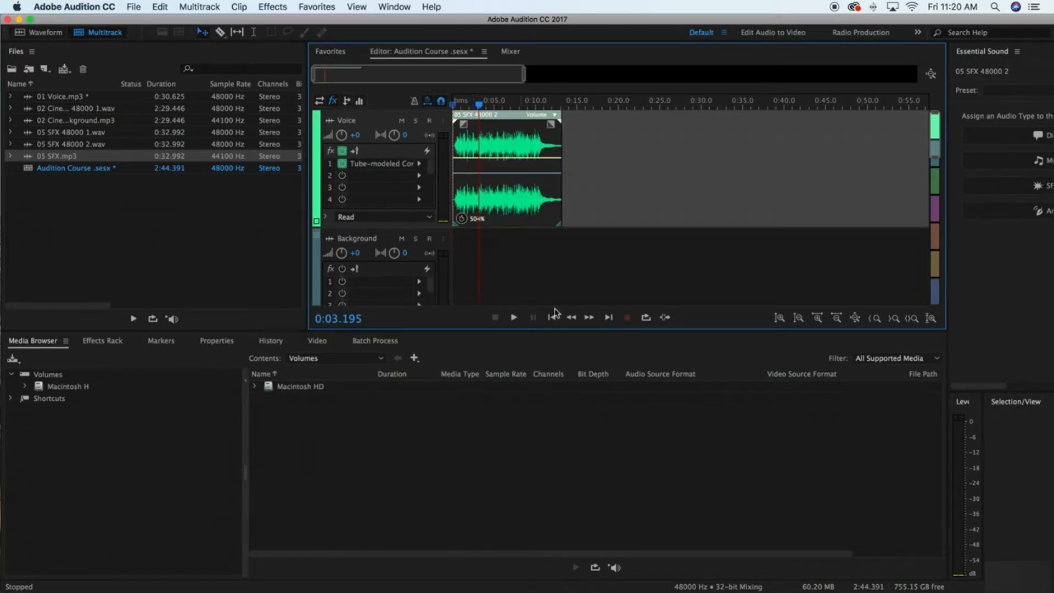
scroll(472, 190, down, 4)
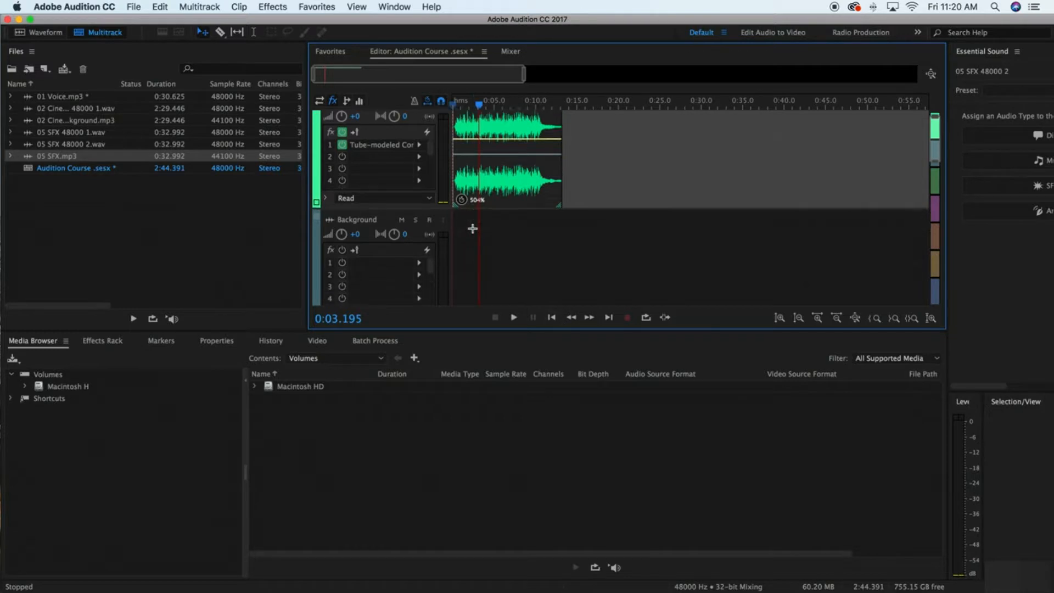
scroll(474, 187, up, 4)
double_click(474, 219)
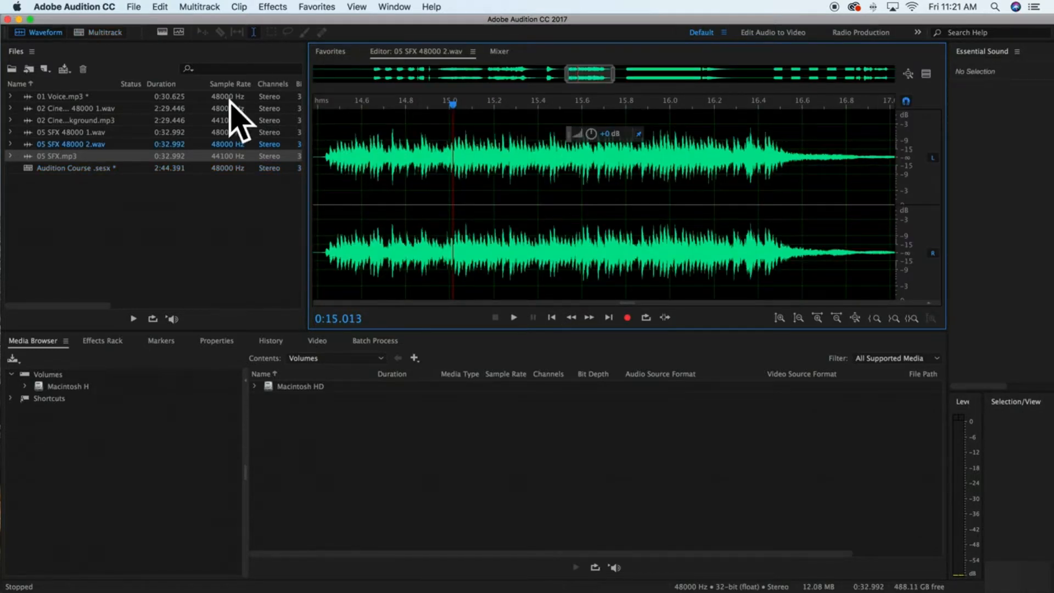
click(116, 36)
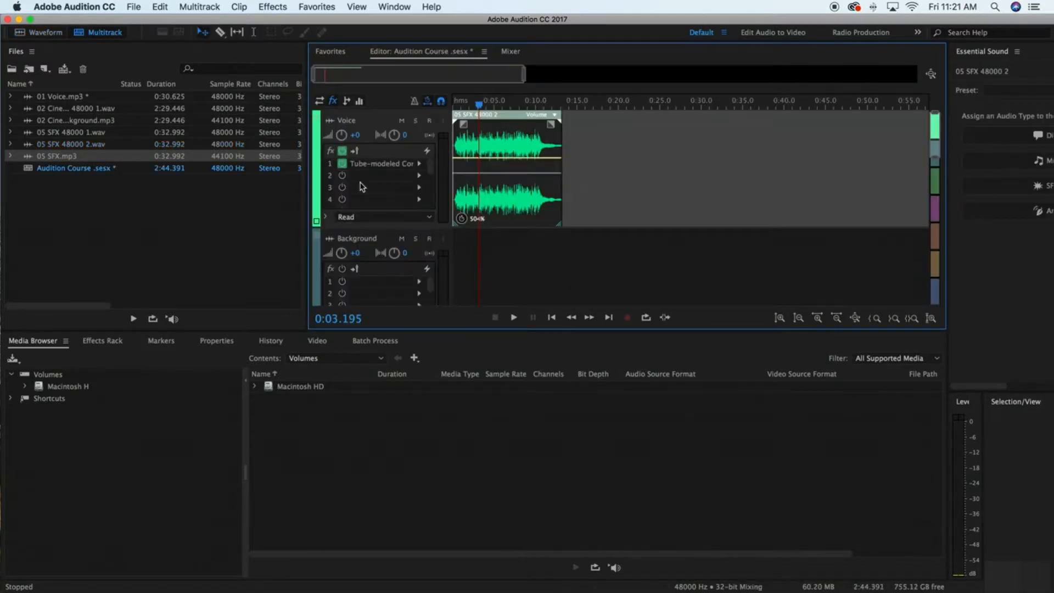
click(551, 319)
key(space)
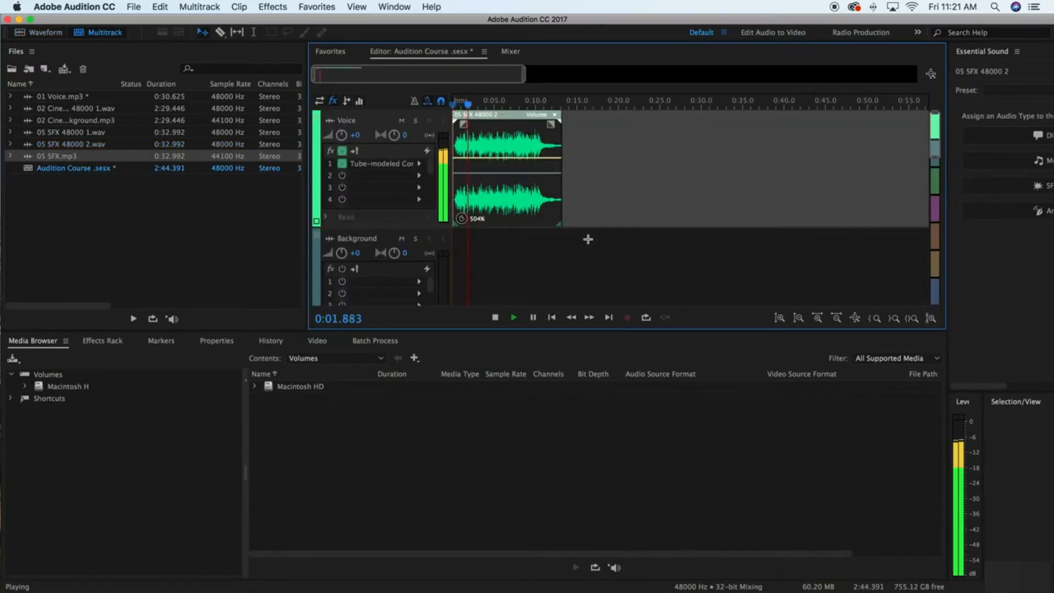
key(space)
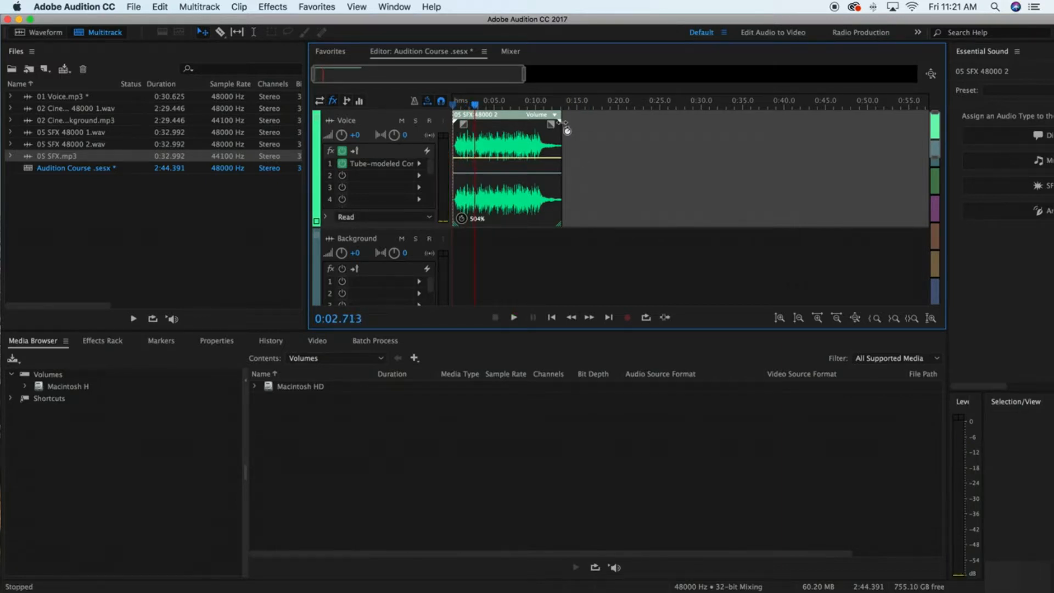
Stretch the SFX clip to 800%, shorten it to about 7 seconds, and play it from the start
drag(566, 132, 824, 125)
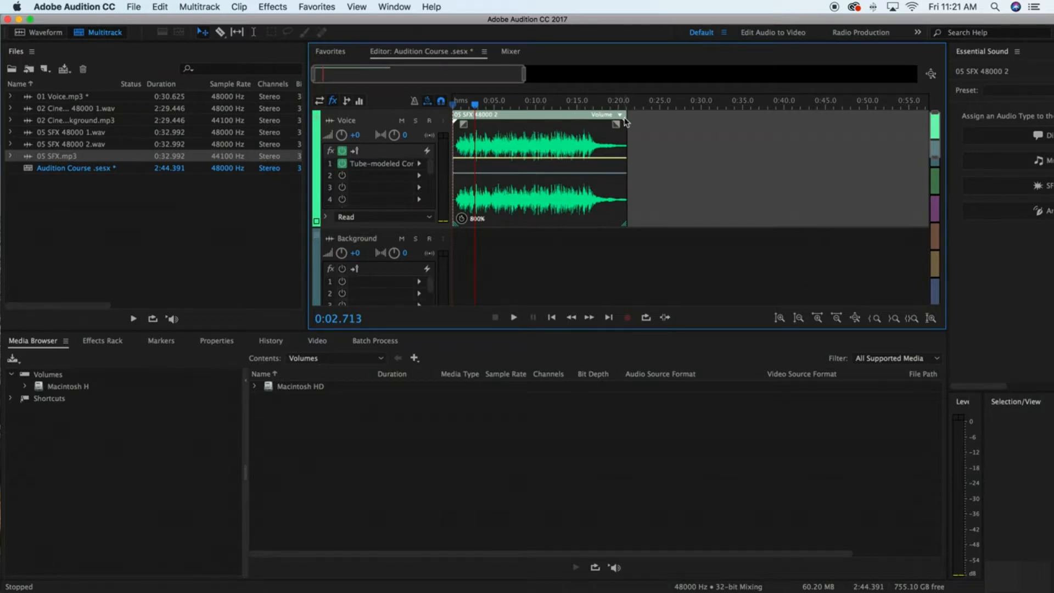
drag(626, 122, 509, 133)
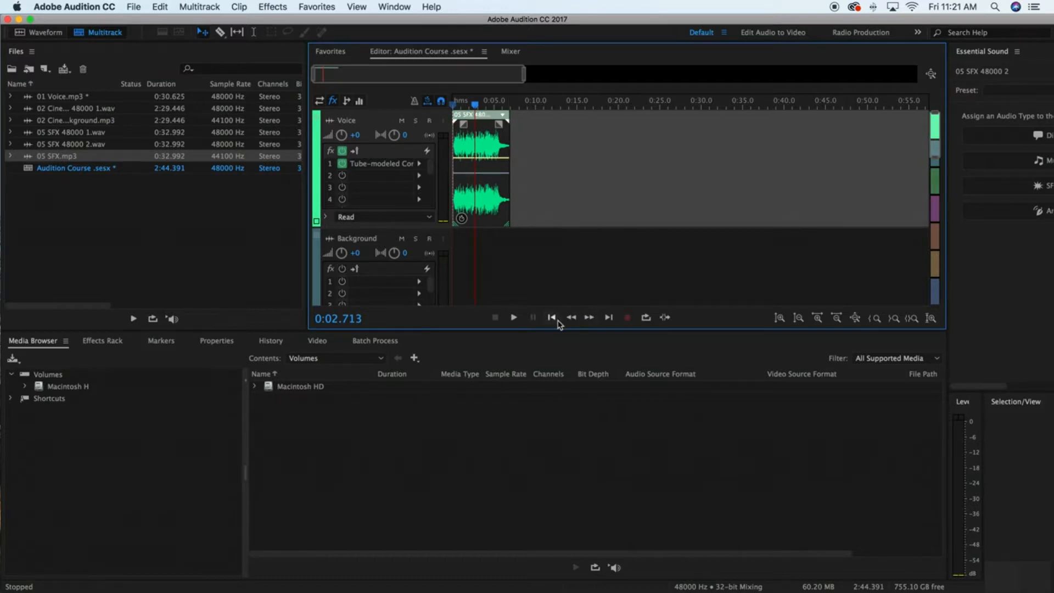
click(558, 322)
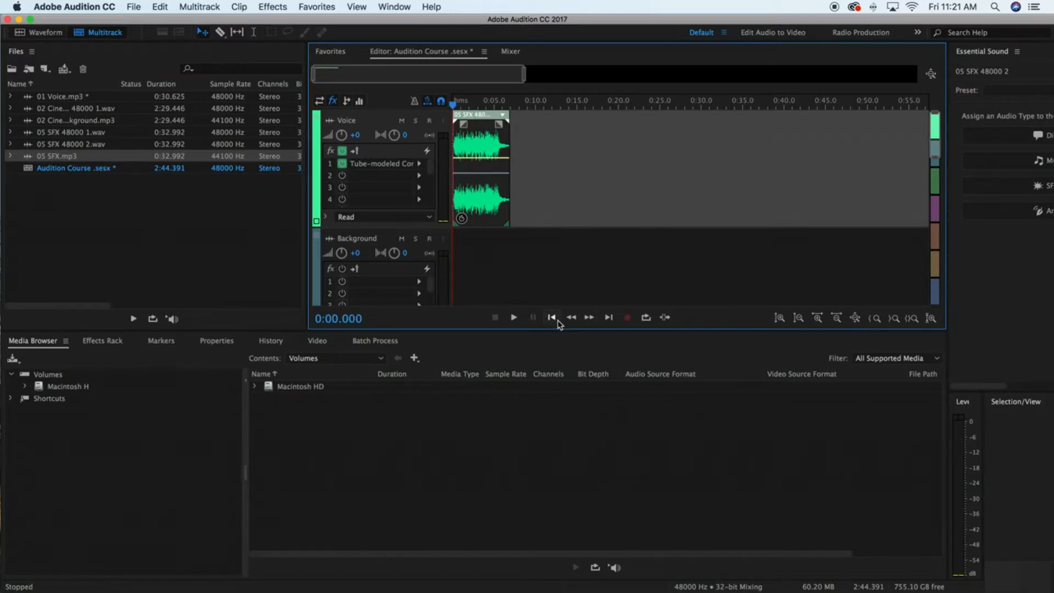
key(space)
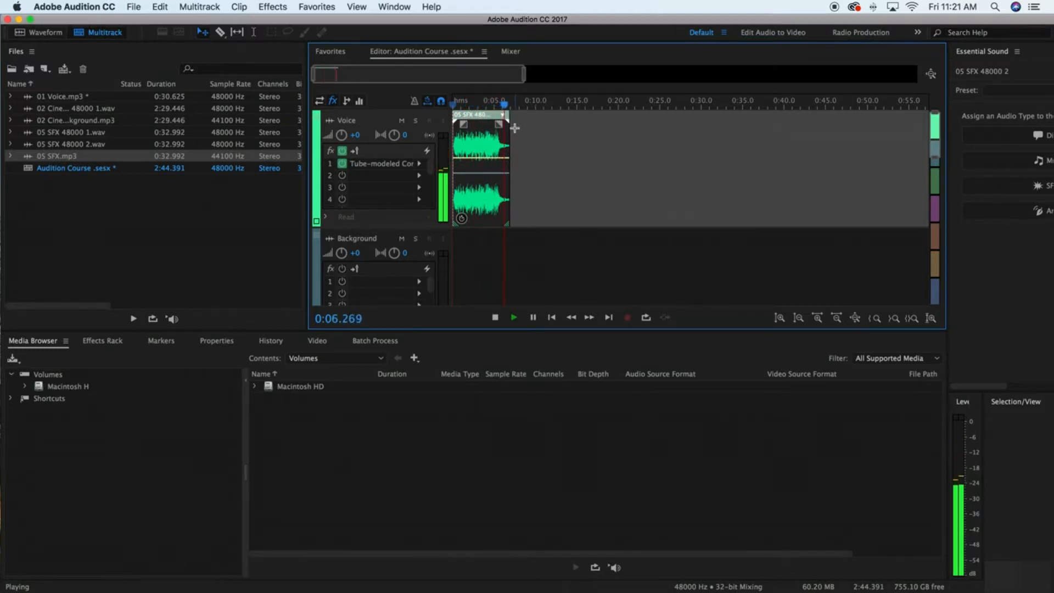
Compress the SFX clip's stretch to about 5.5 seconds and play it from the start
drag(511, 129, 497, 129)
click(552, 317)
key(space)
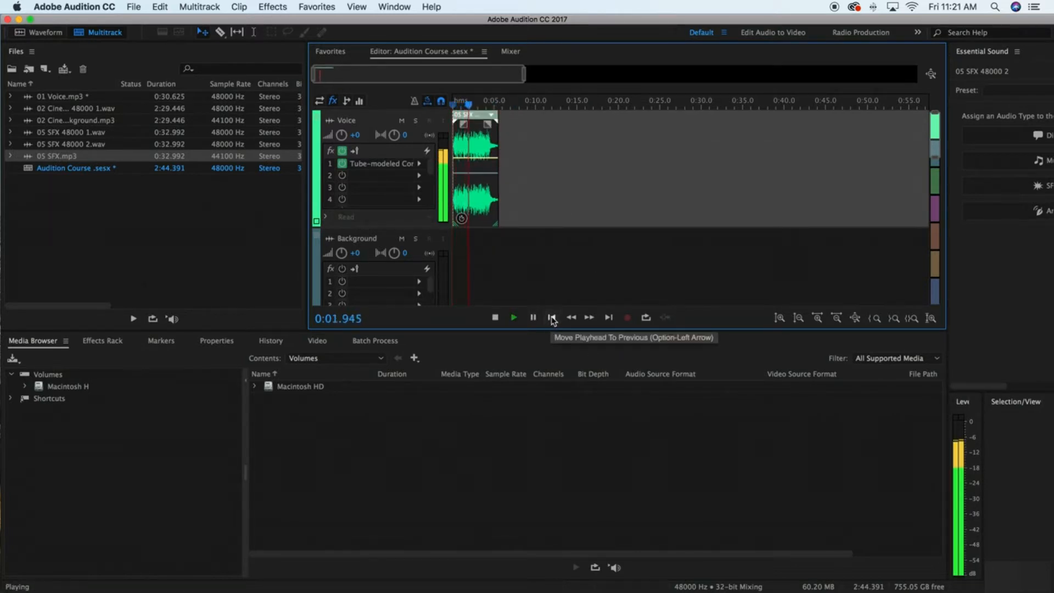
key(space)
Compress the SFX clip's stretch to about 5 seconds and play it from the start
drag(499, 131, 494, 132)
click(552, 318)
key(space)
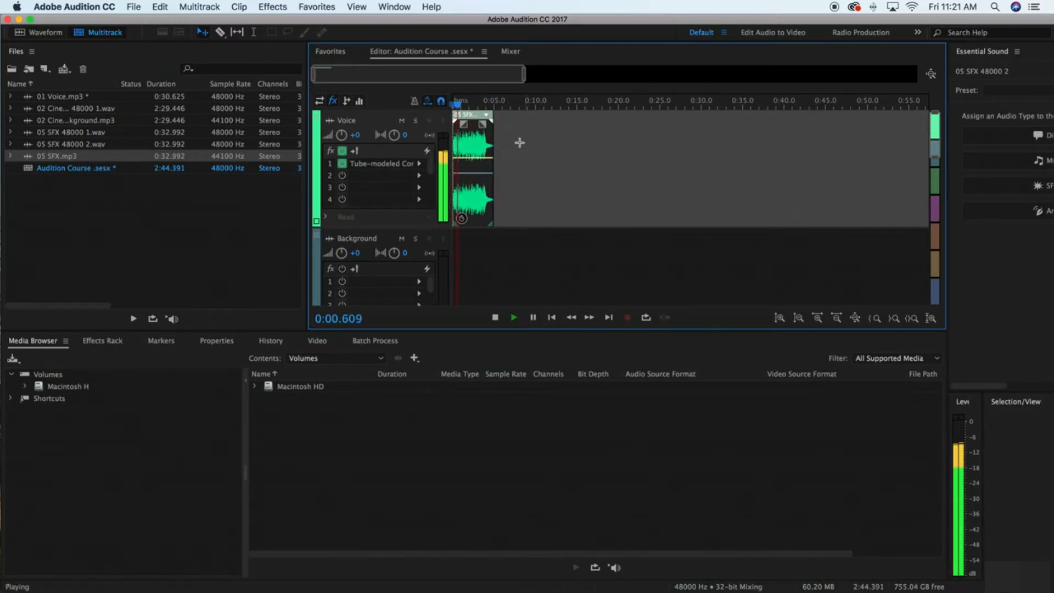
key(space)
scroll(499, 123, down, 2)
scroll(499, 123, up, 2)
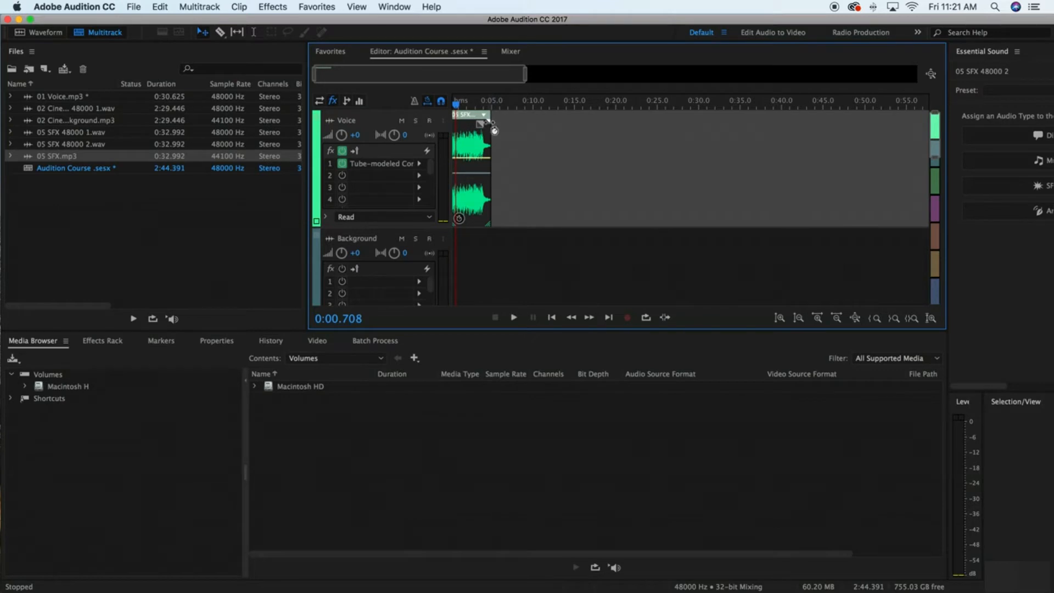
Compress the SFX clip's stretch to about 4 seconds
drag(490, 123, 485, 134)
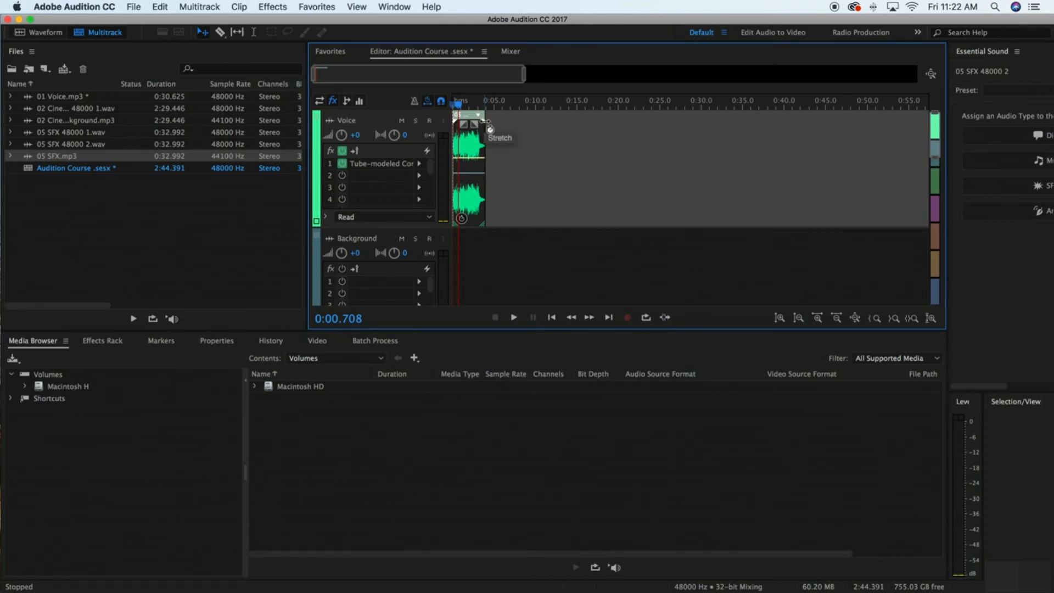
scroll(485, 123, right, 1)
scroll(483, 124, down, 1)
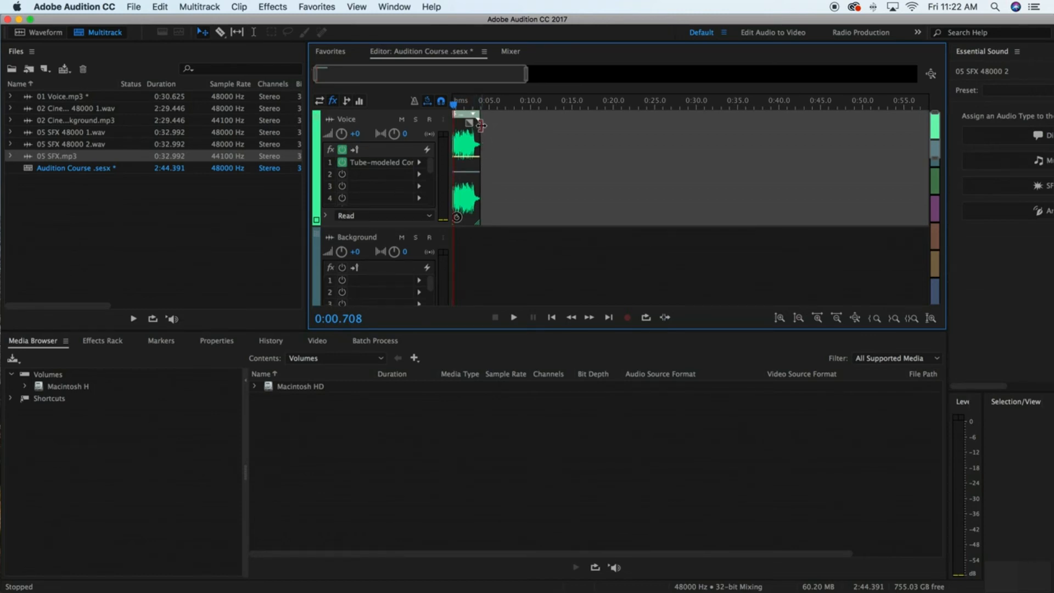